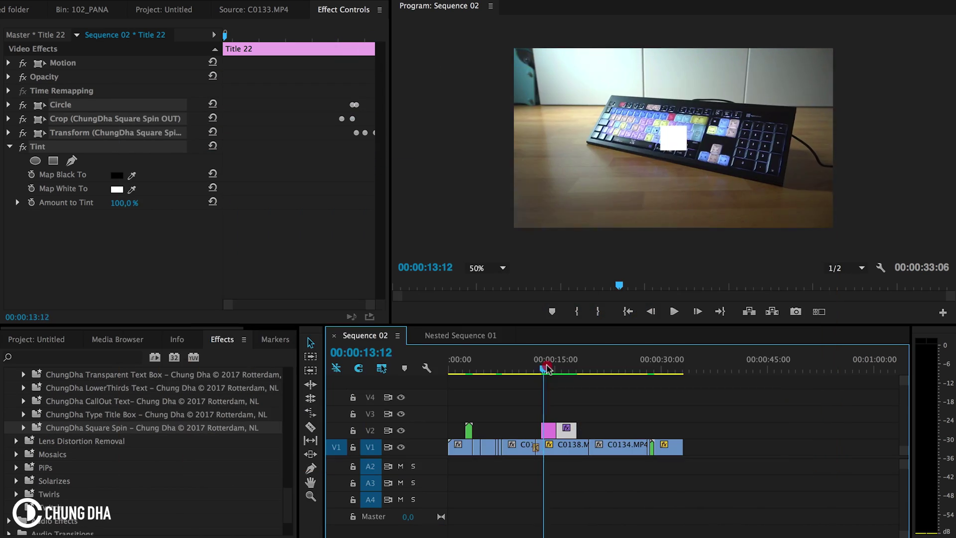
Step: Move the playhead later in the sequence to 00:00:18:11
left_click_drag(544, 368, 575, 369)
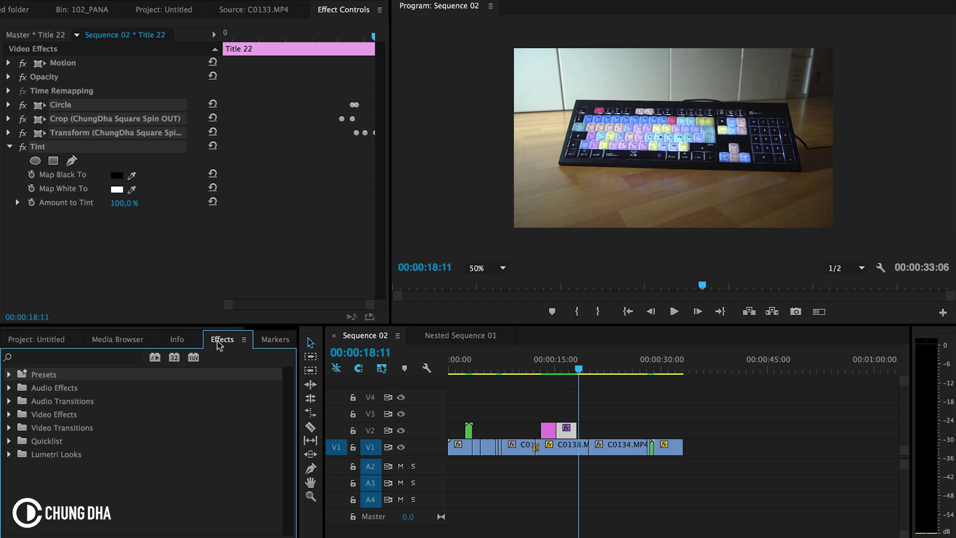
Step: Import the ChungDha_SquareSpin.prfpset preset file into the Effects Presets folder
right_click(34, 380)
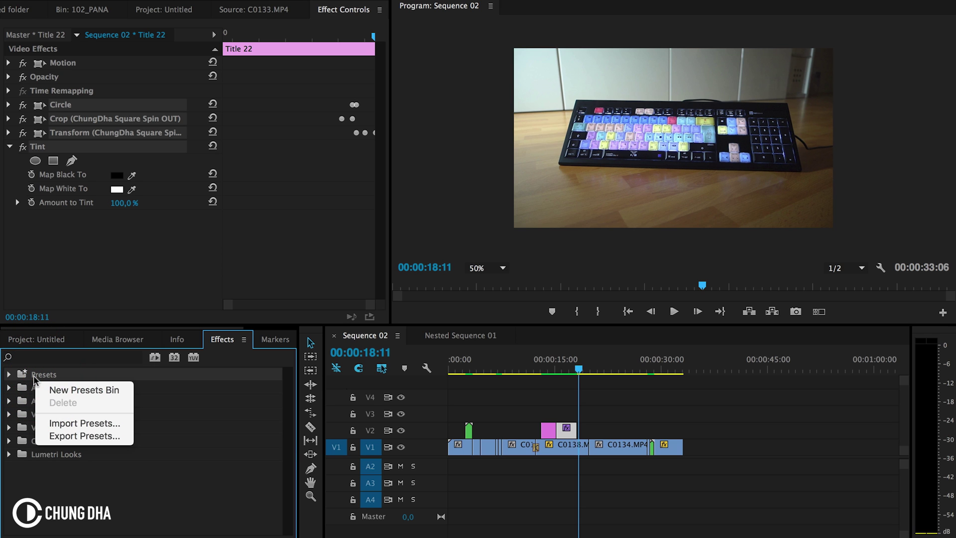
left_click(71, 424)
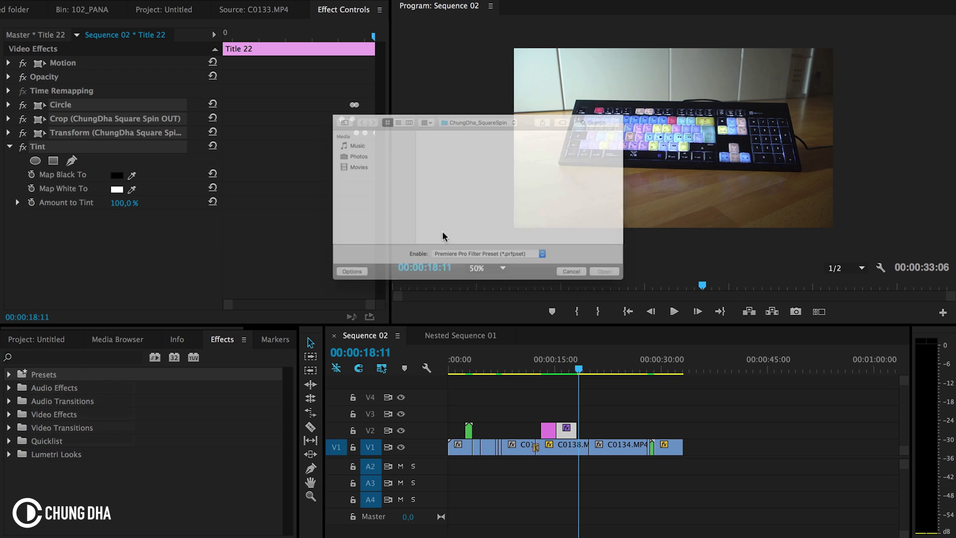
left_click(415, 131)
key("Return")
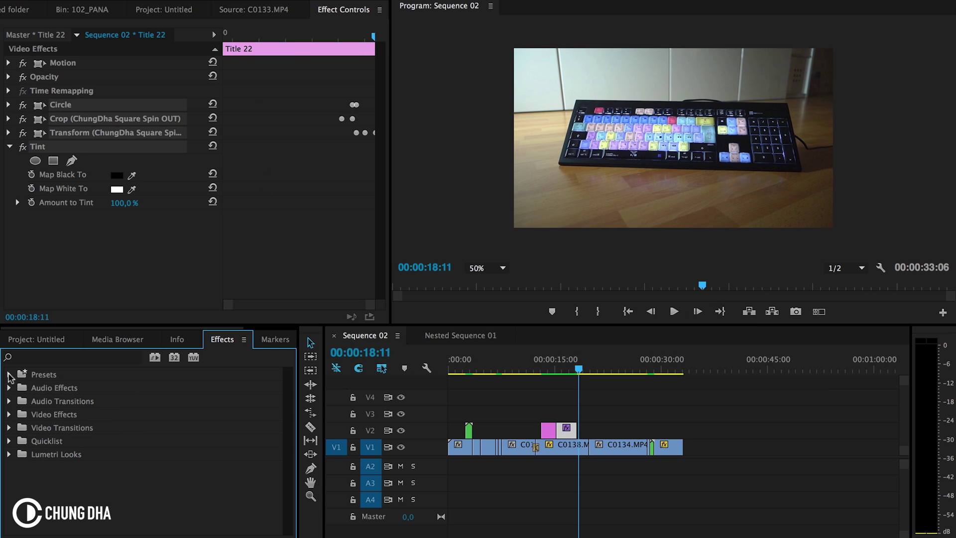
Step: Expand Presets to reveal the ChungDha Square Spin IN and OUT presets
left_click(9, 375)
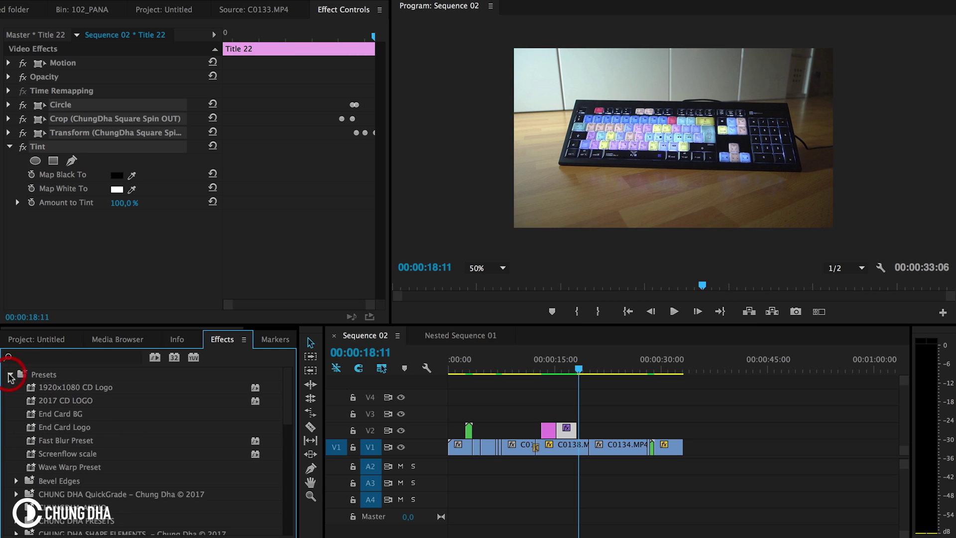
scroll(71, 421, "down", 3)
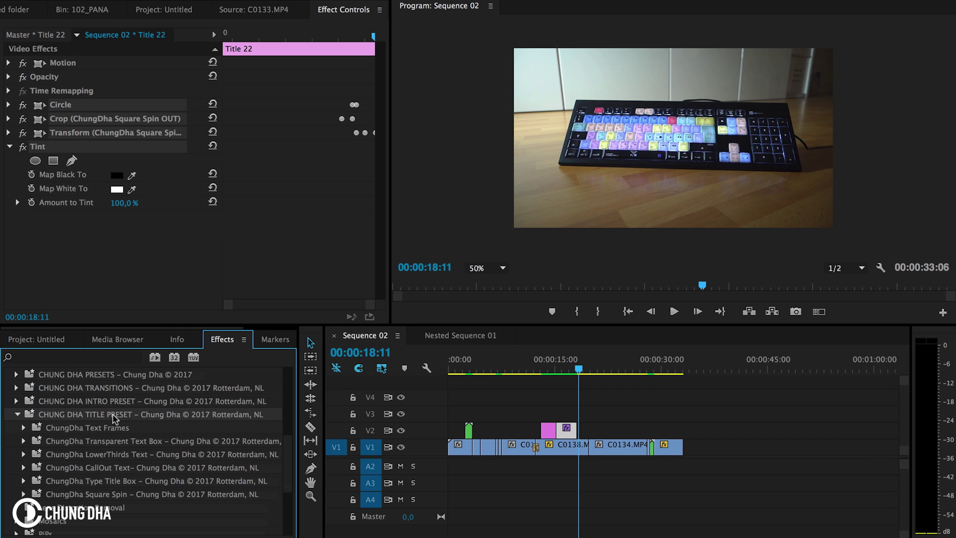
scroll(84, 487, "down", 1)
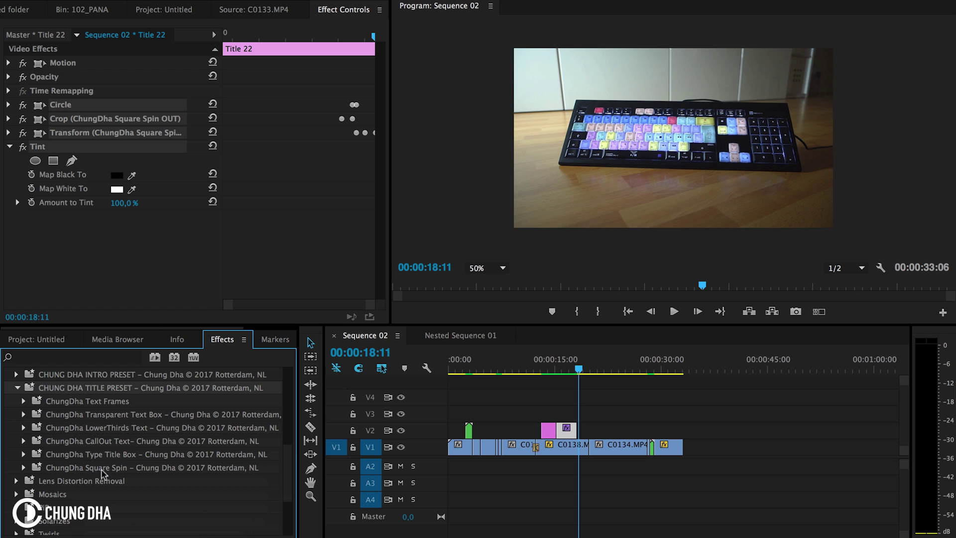
left_click(24, 468)
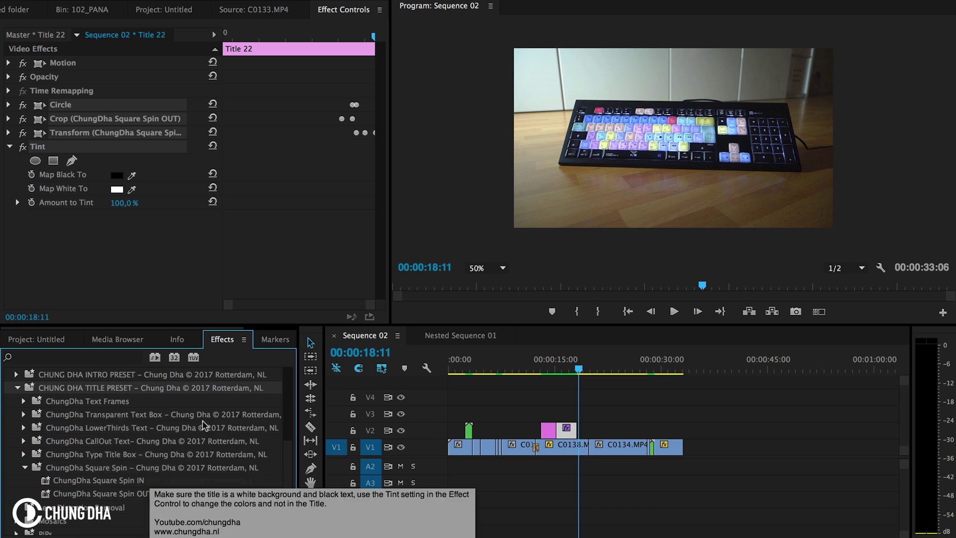
Step: Create a new title, Title 23, accepting the default settings
key("shift+1")
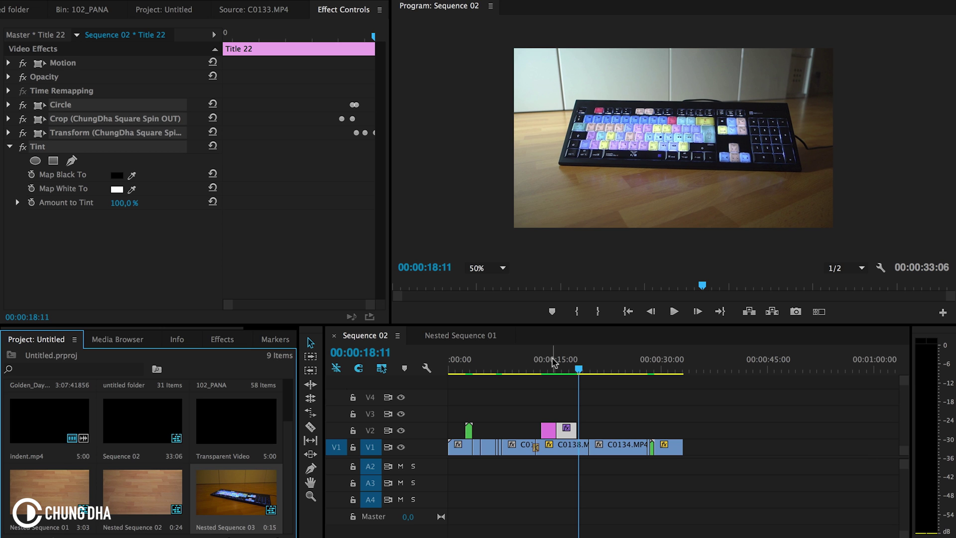
key("super")
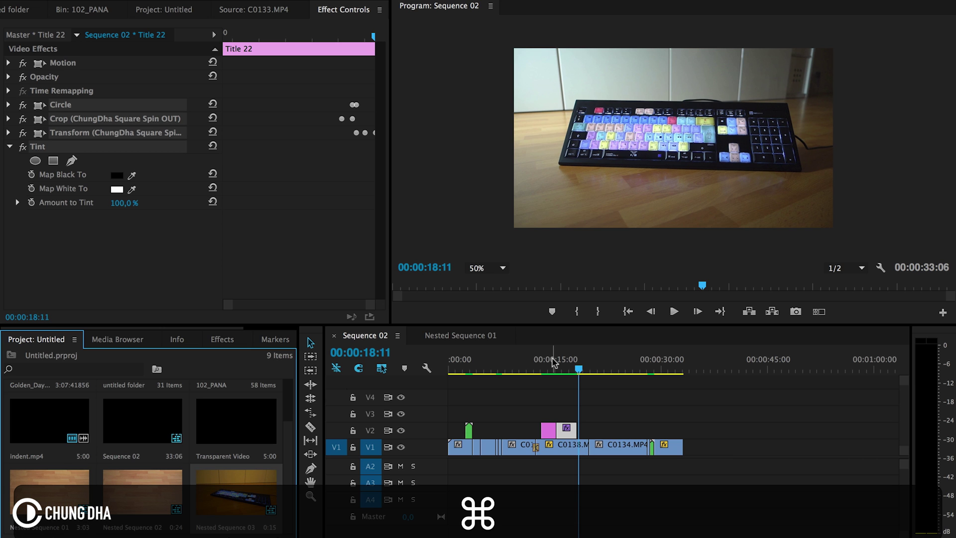
key("super+t")
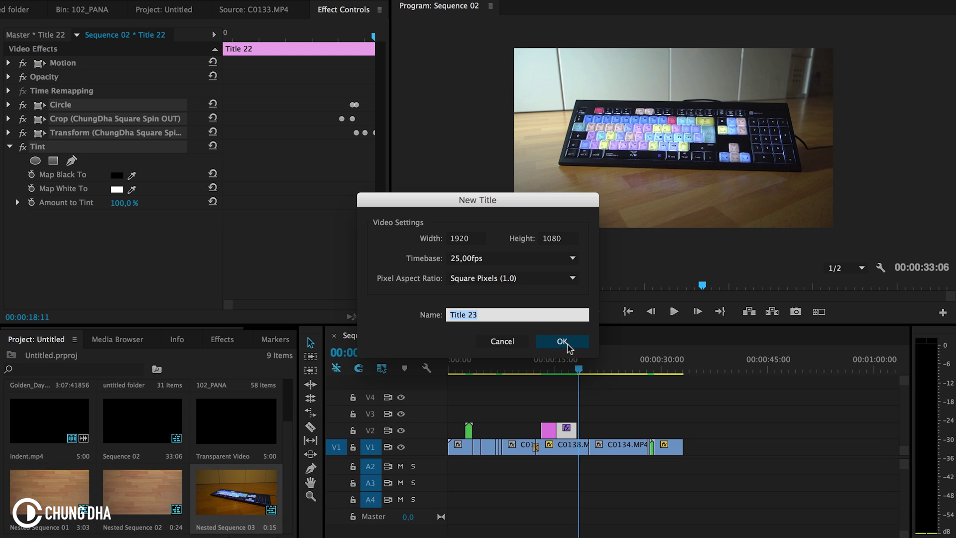
left_click(563, 341)
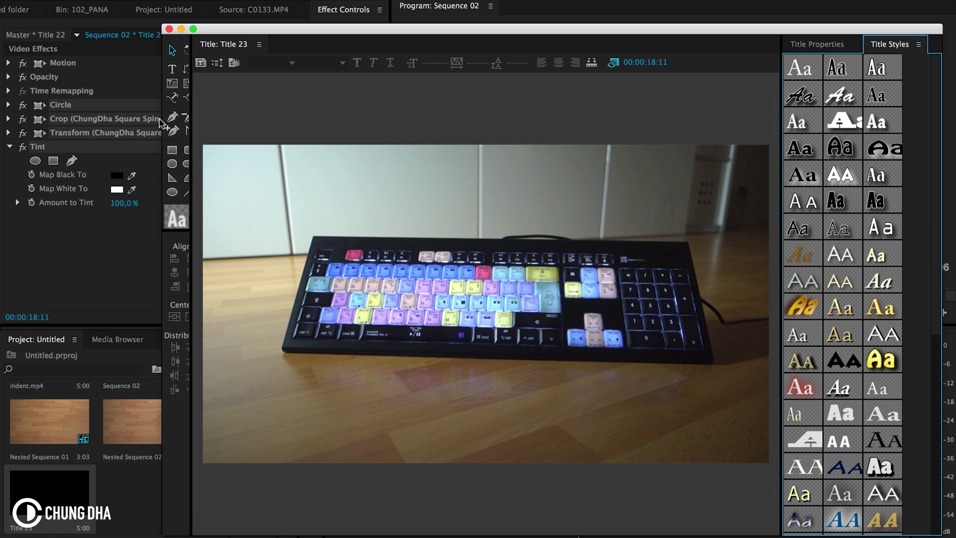
Step: Draw a full-frame rectangle in the title and set its fill colour to white
left_click(171, 151)
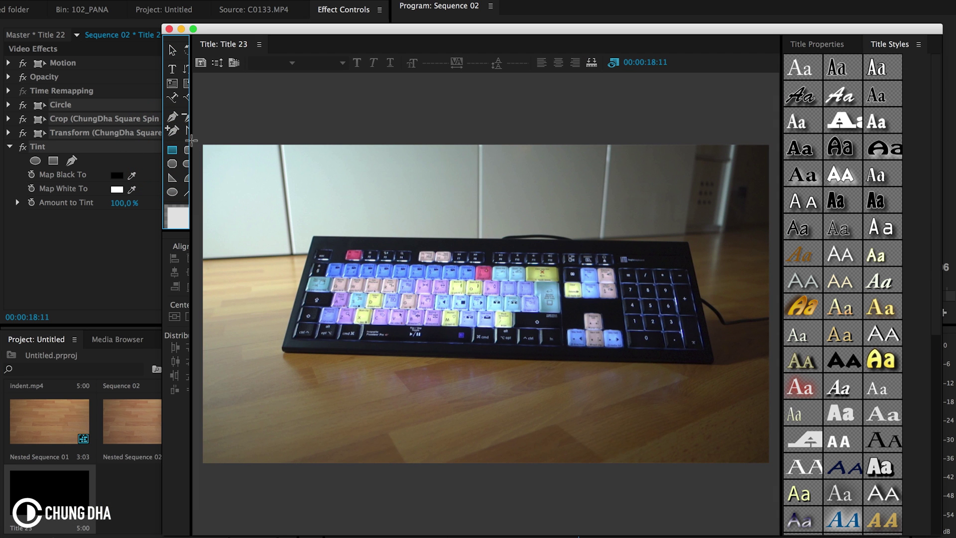
left_click_drag(195, 137, 777, 472)
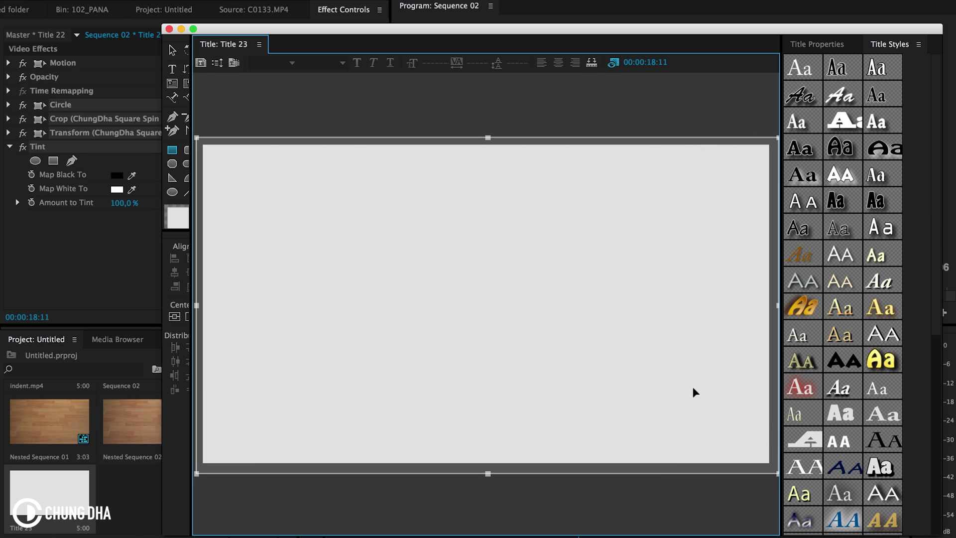
left_click(817, 45)
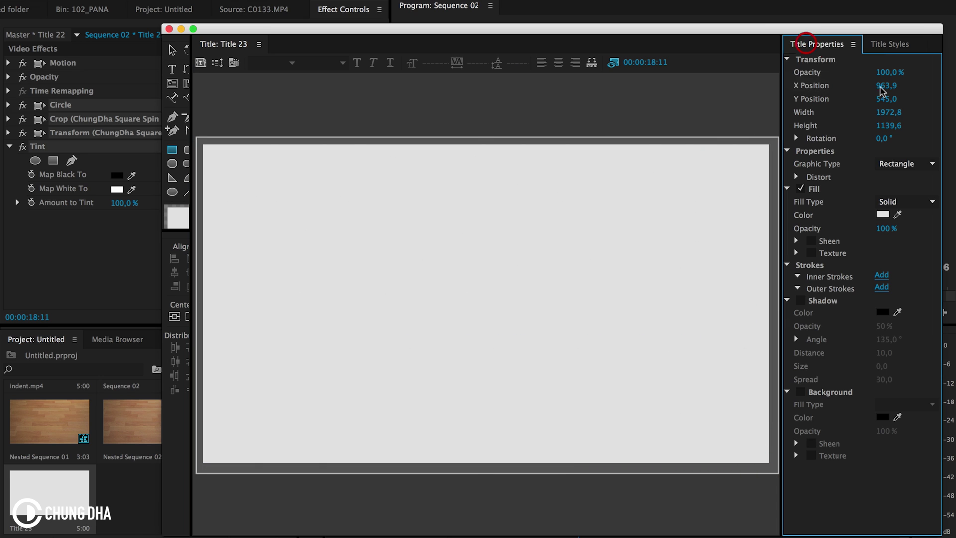
left_click(880, 218)
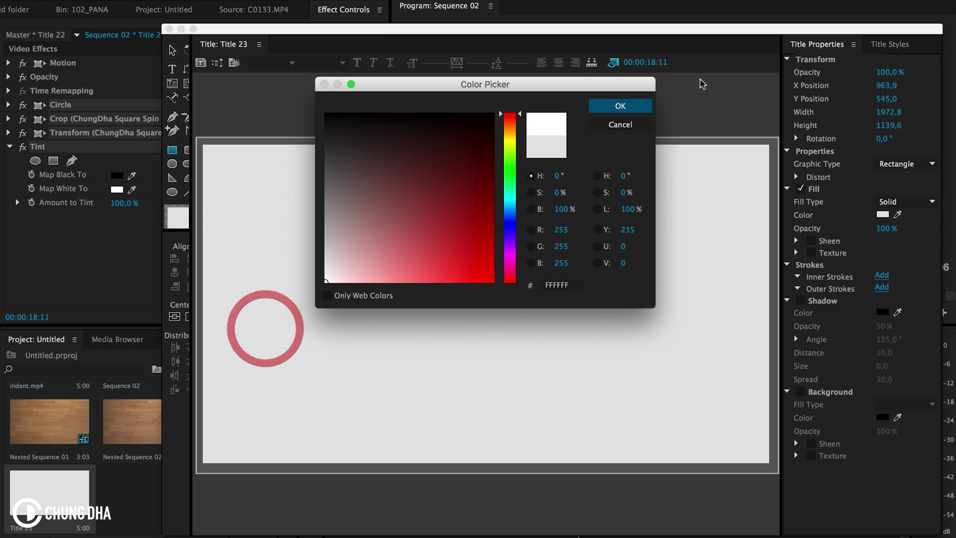
left_click(632, 106)
left_click(173, 69)
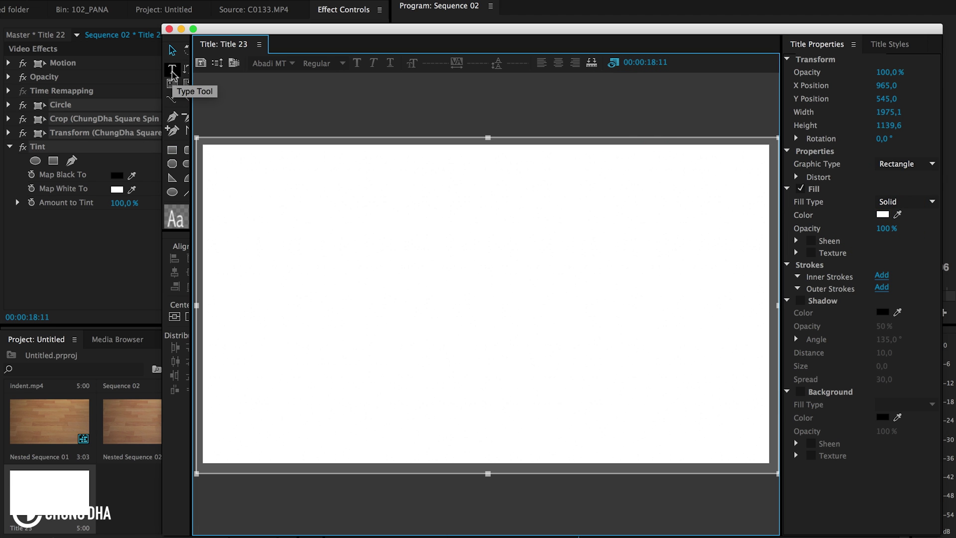
Step: Add a LOGICKEYBOARD text line near the top of the title and select it
left_click(361, 98)
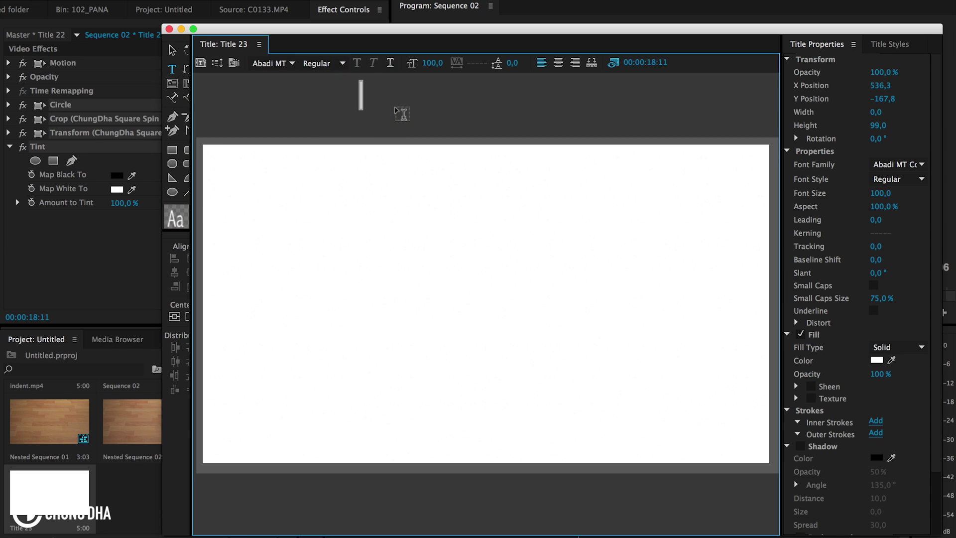
key("shift")
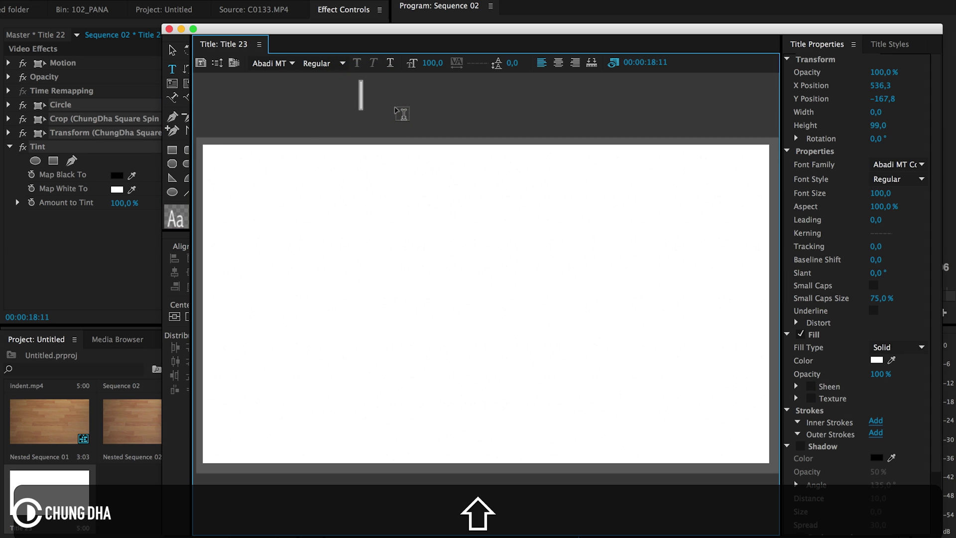
type("L")
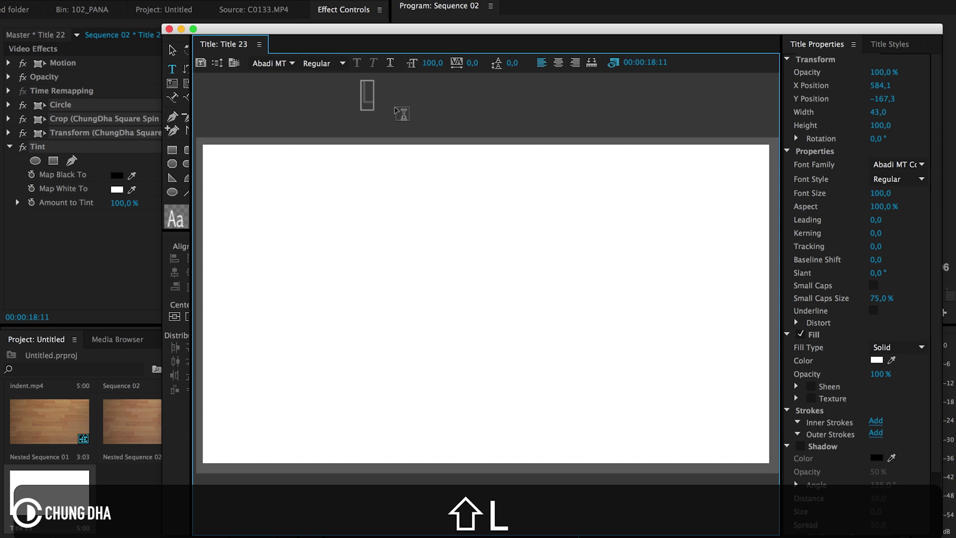
type("OGICKEY")
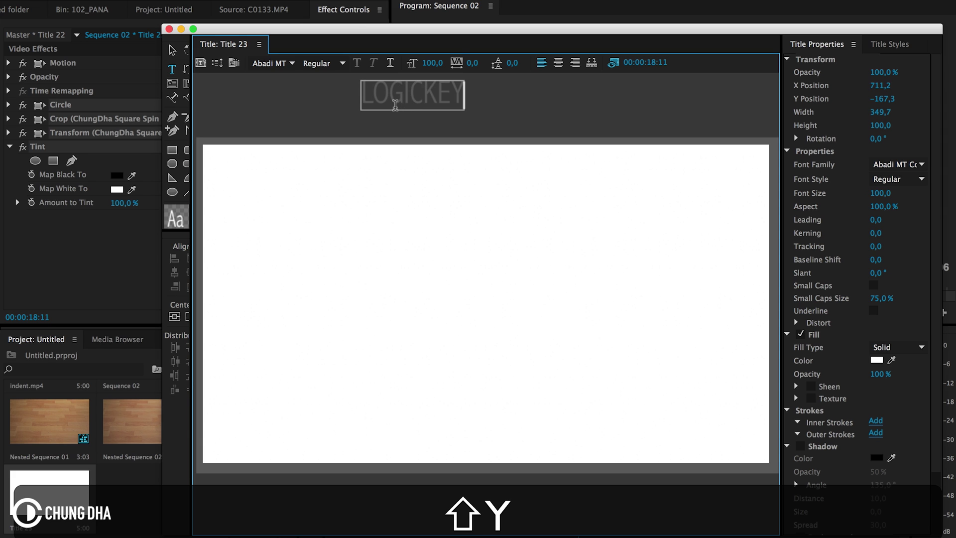
type("BOARD")
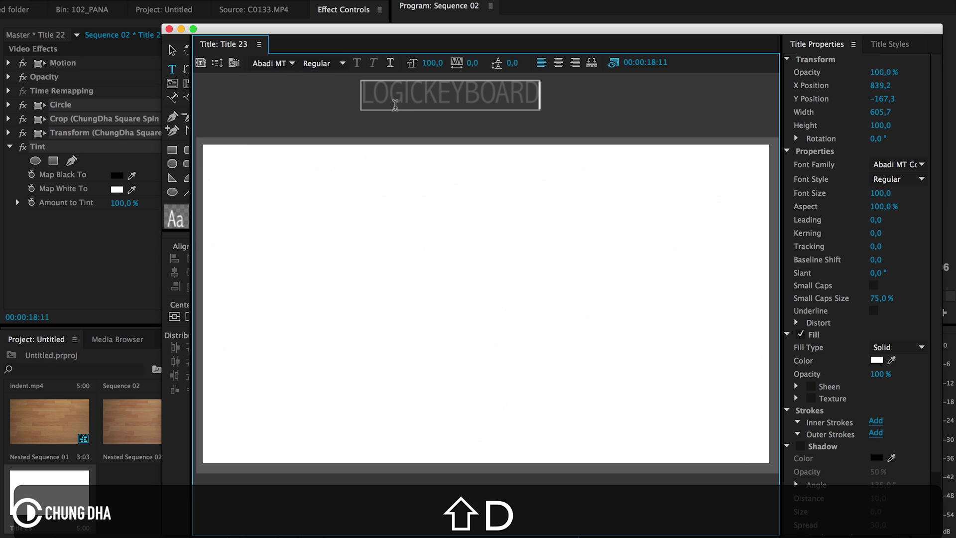
double_click(486, 92)
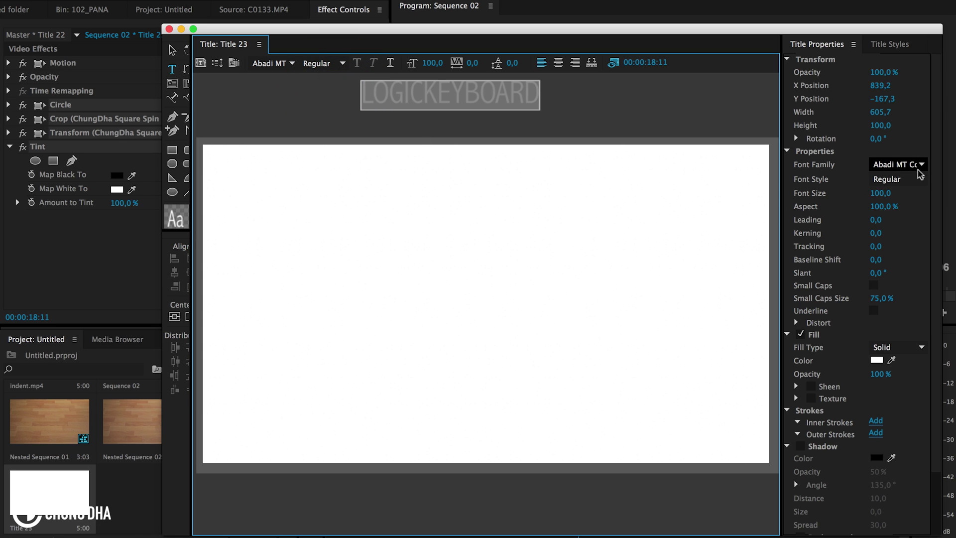
Step: Change the LOGICKEYBOARD text fill colour to black
left_click(876, 361)
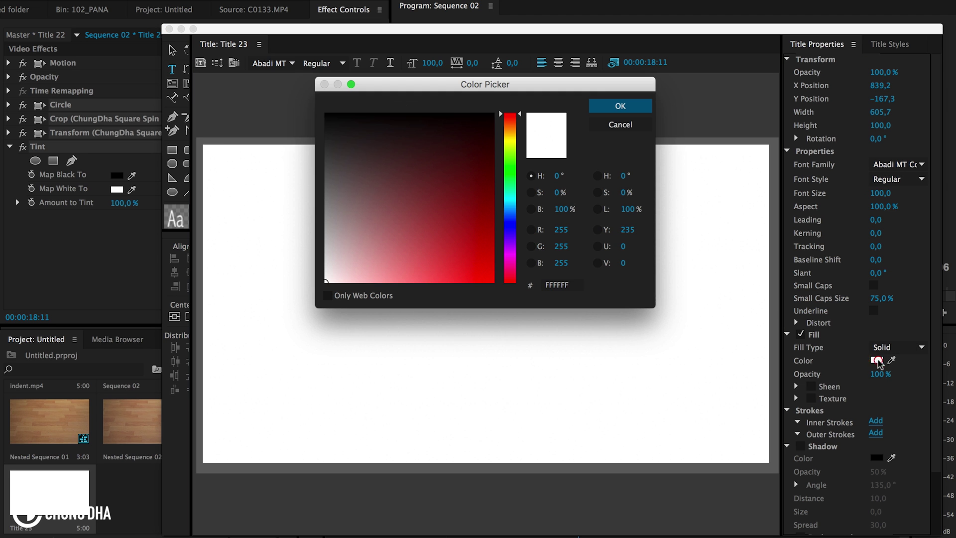
left_click_drag(325, 114, 320, 36)
left_click(633, 106)
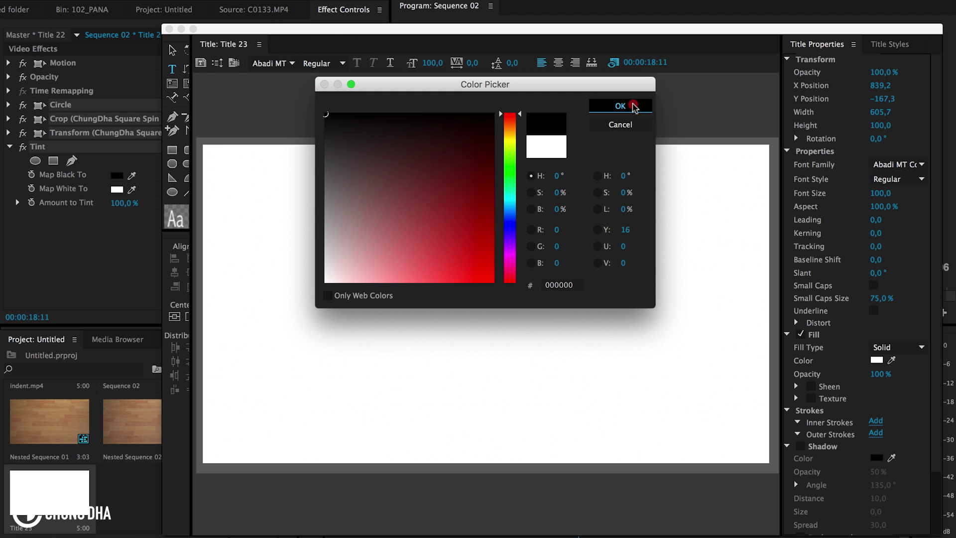
left_click(171, 48)
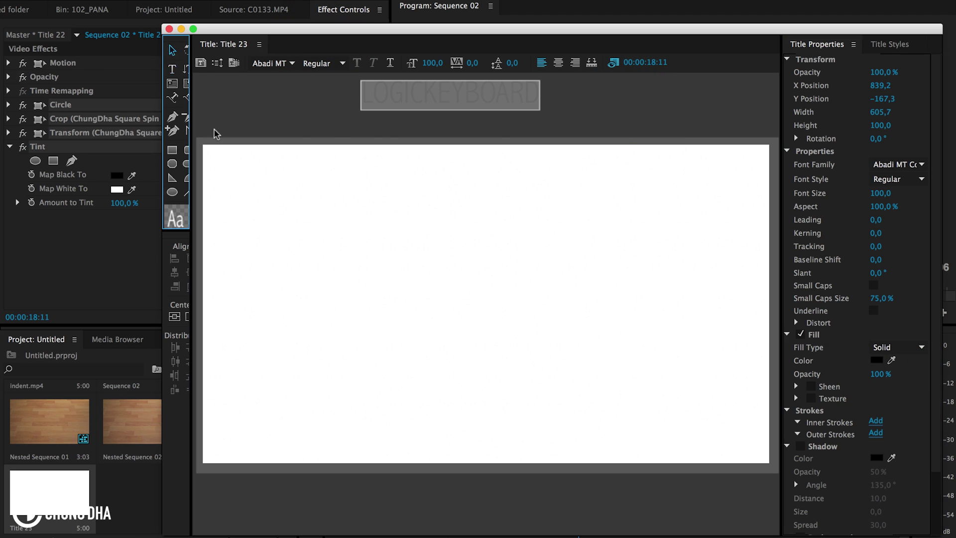
Step: Centre the text on the frame, center-align it, size 82, and set the font family to Gotham
left_click(177, 317)
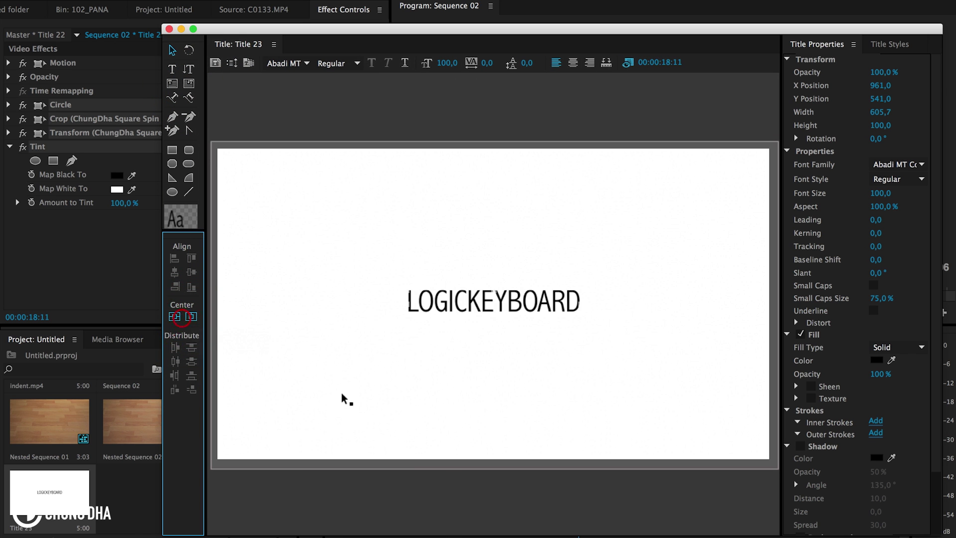
left_click_drag(881, 193, 862, 190)
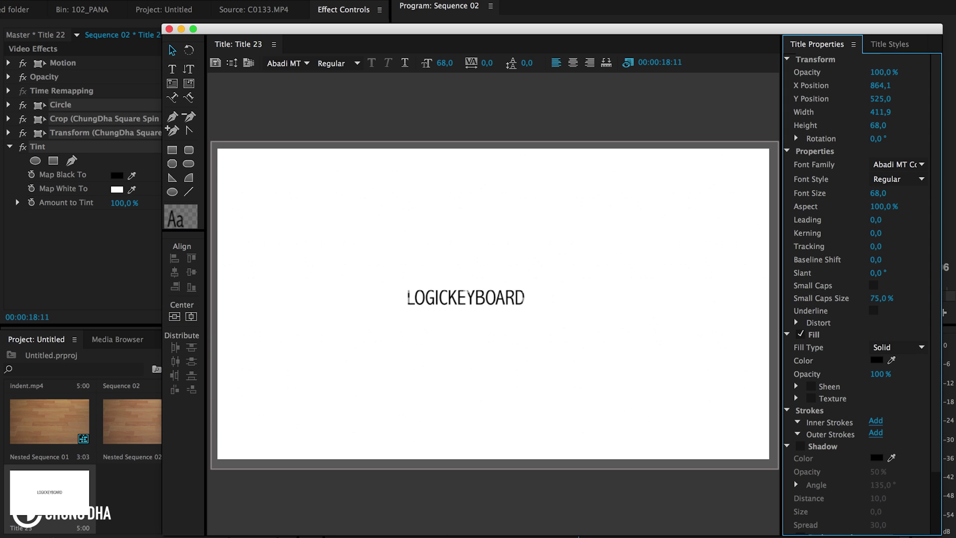
left_click(573, 62)
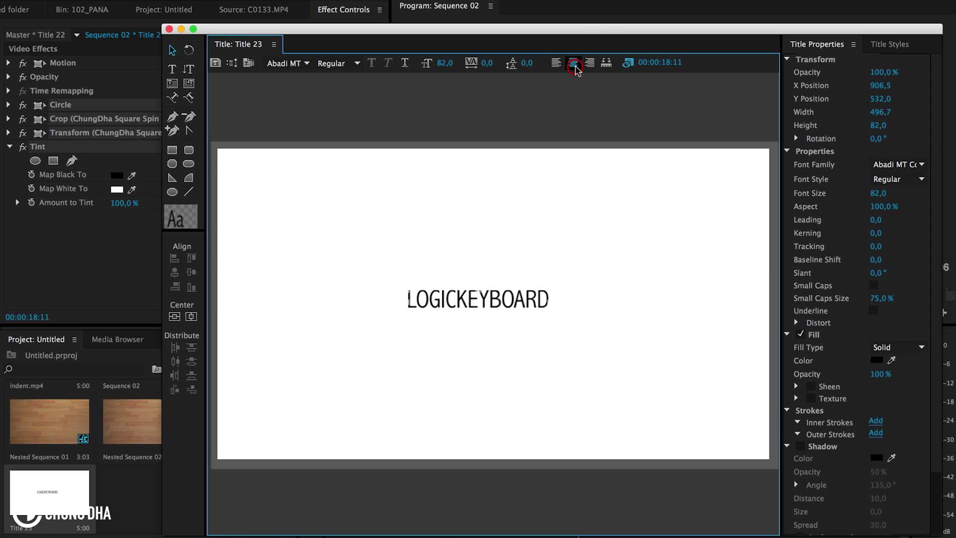
left_click(174, 317)
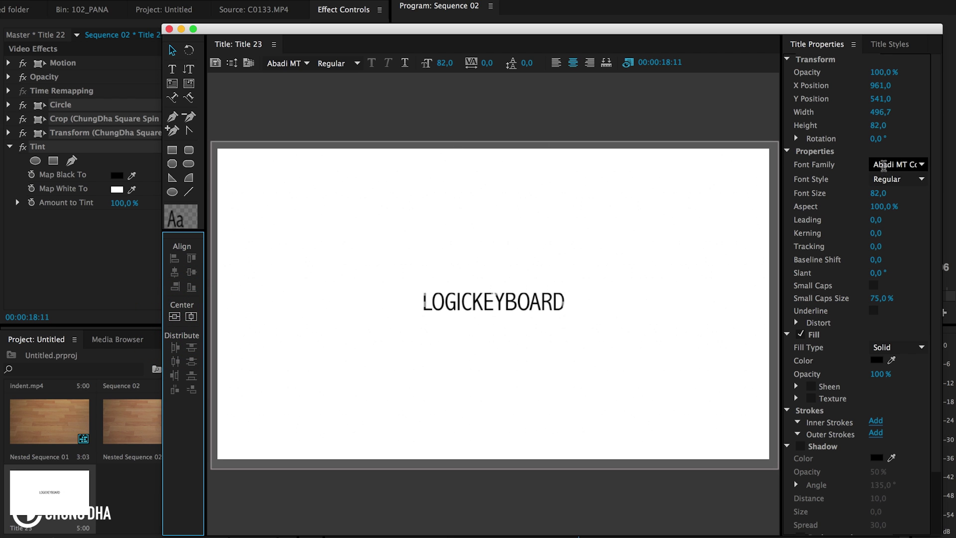
left_click(882, 165)
type("Gotham")
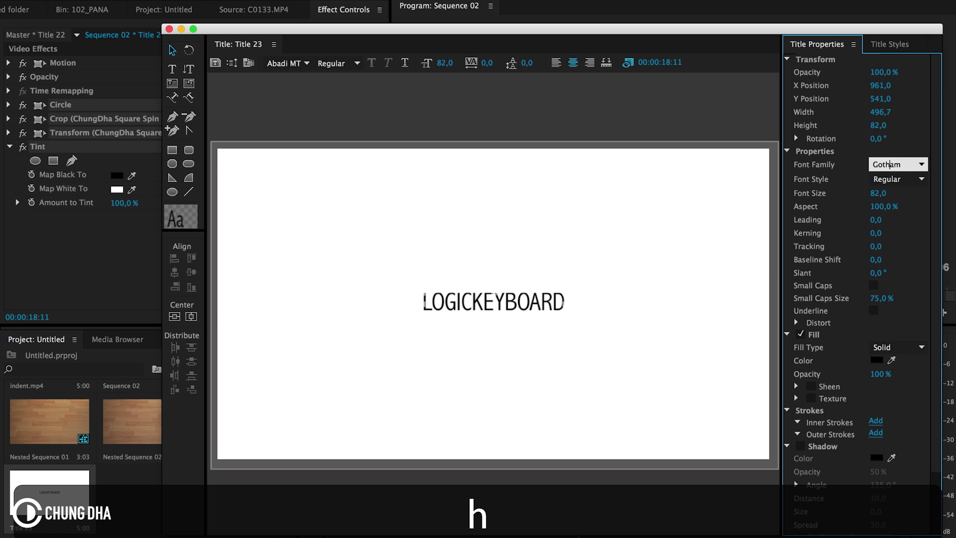
key("Return")
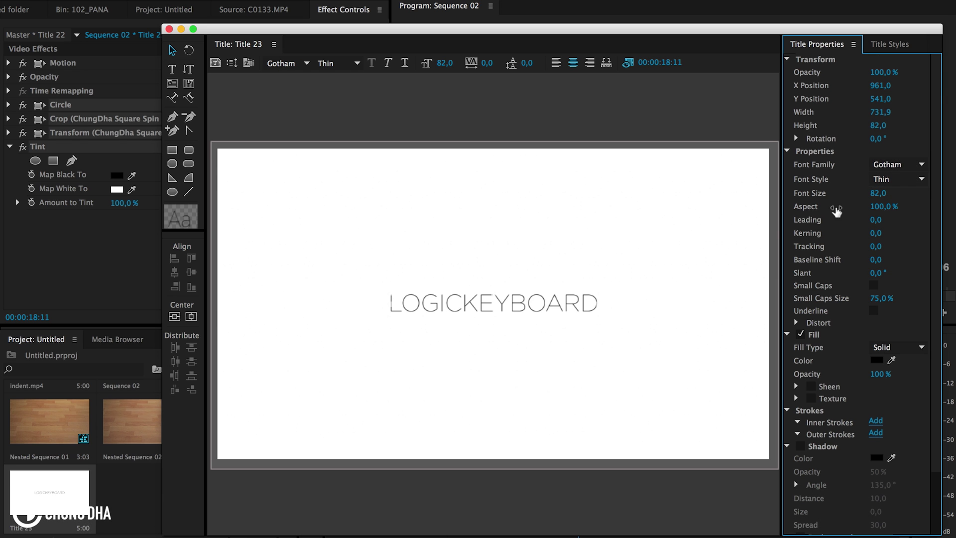
Step: Set LOGIC to Gotham Bold and KEYBOARD to Gotham Book weight
double_click(461, 306)
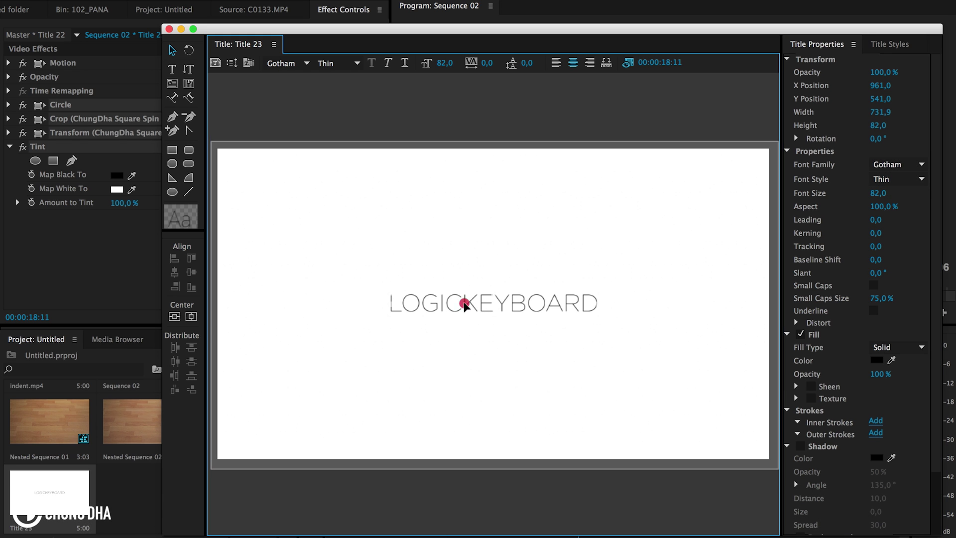
left_click(921, 179)
left_click(859, 226)
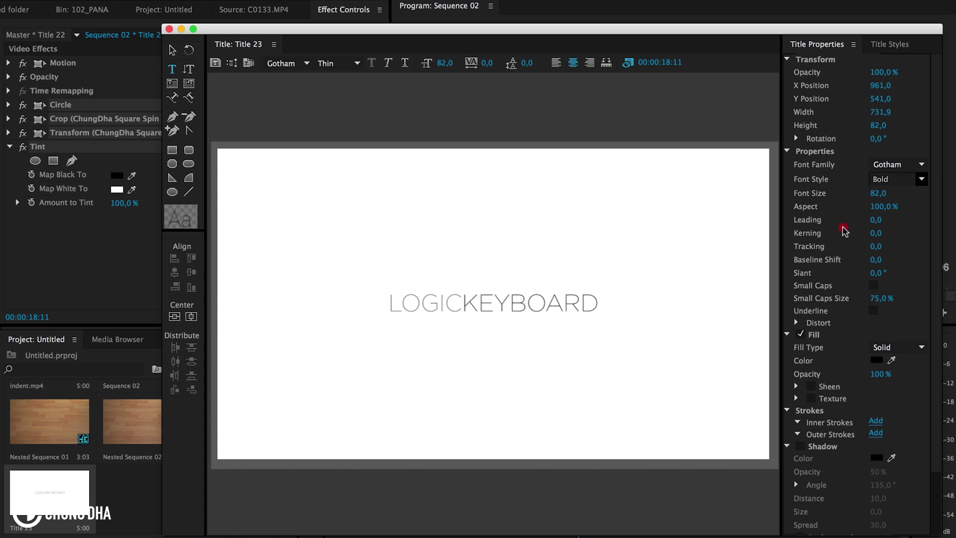
left_click(508, 305)
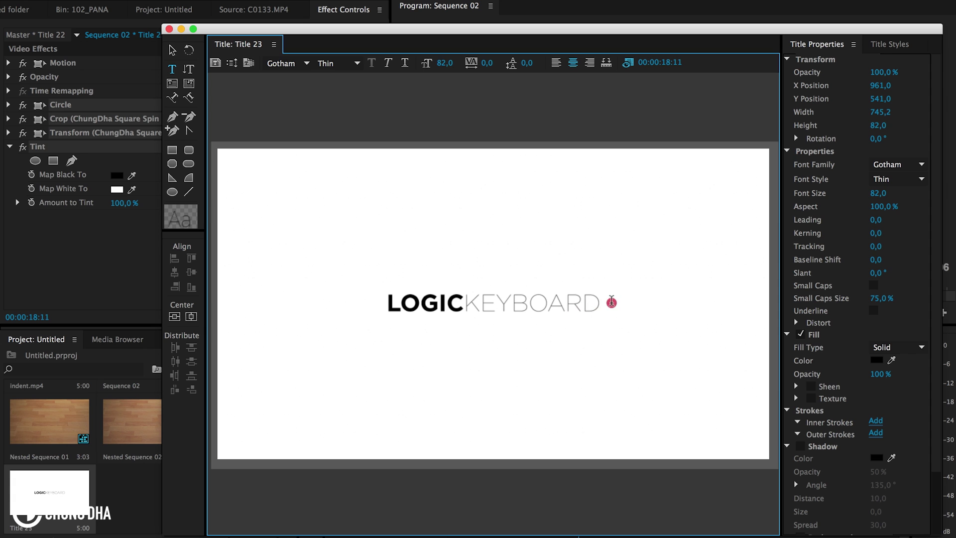
left_click(904, 180)
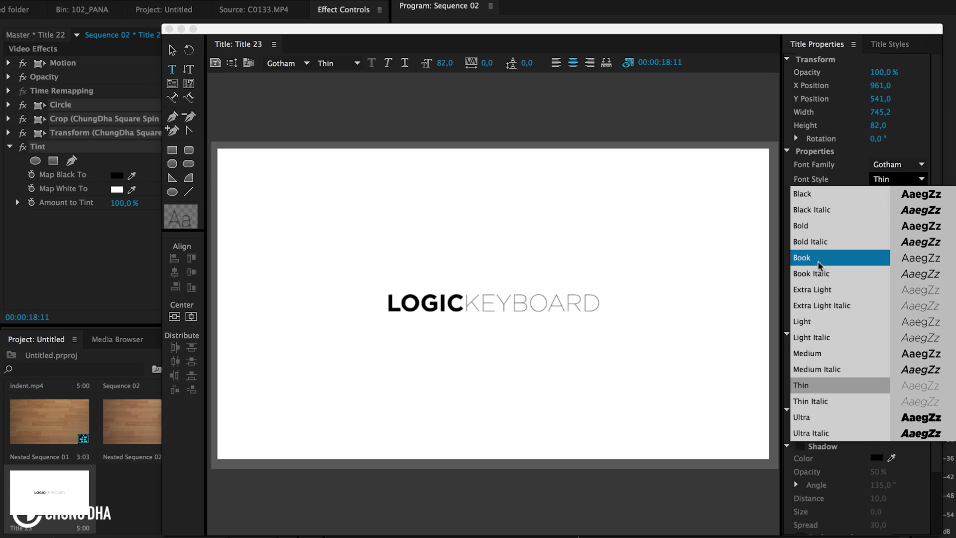
left_click(836, 258)
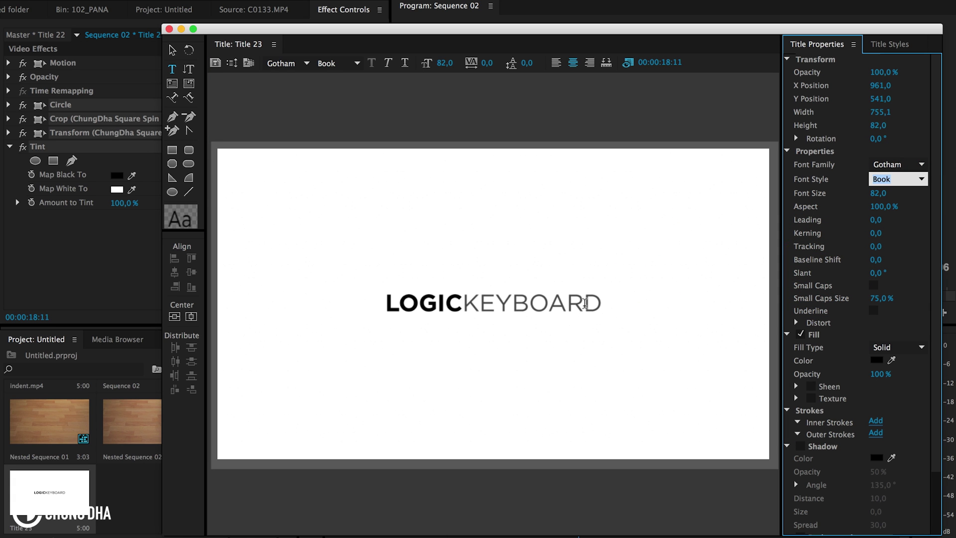
left_click(596, 302)
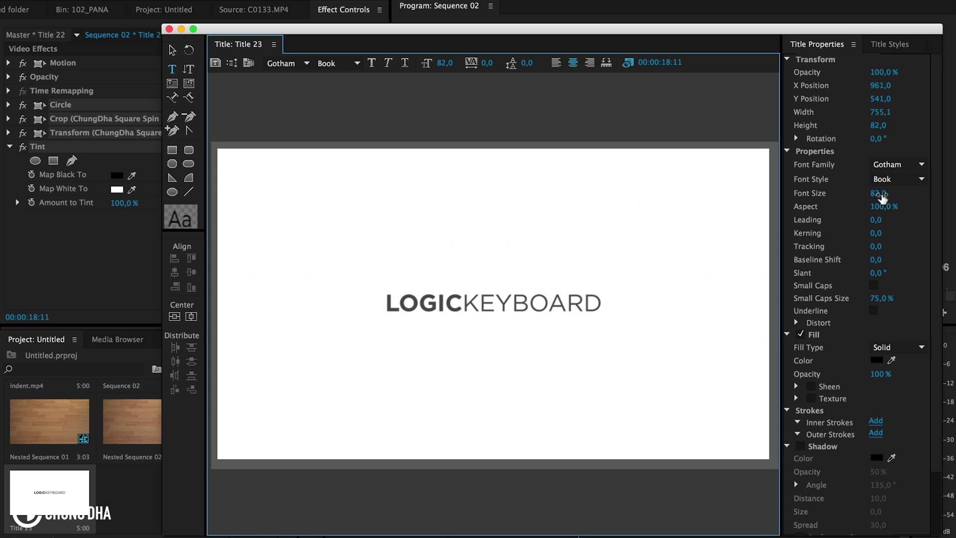
Step: Shrink the title text to font size 69 and deselect it
left_click_drag(878, 193, 856, 193)
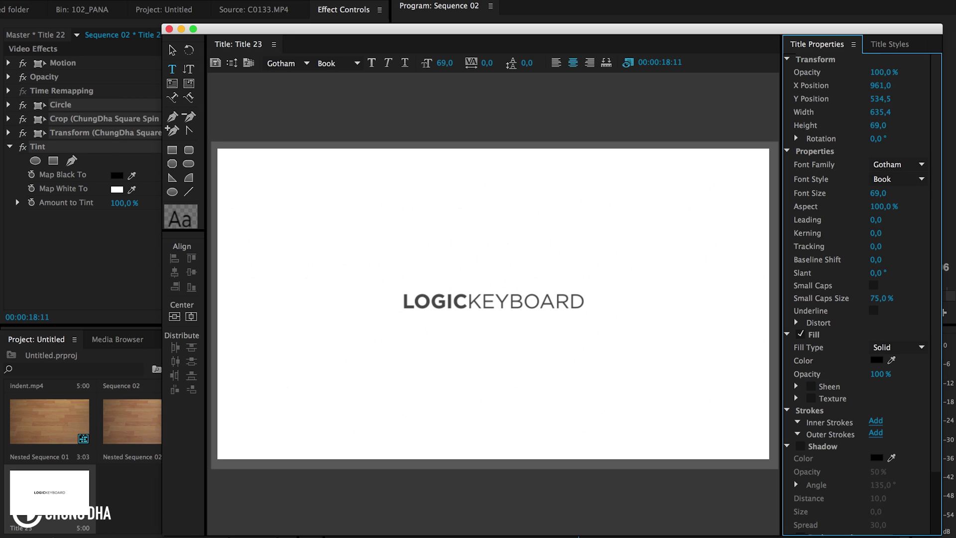
left_click(172, 50)
left_click(377, 132)
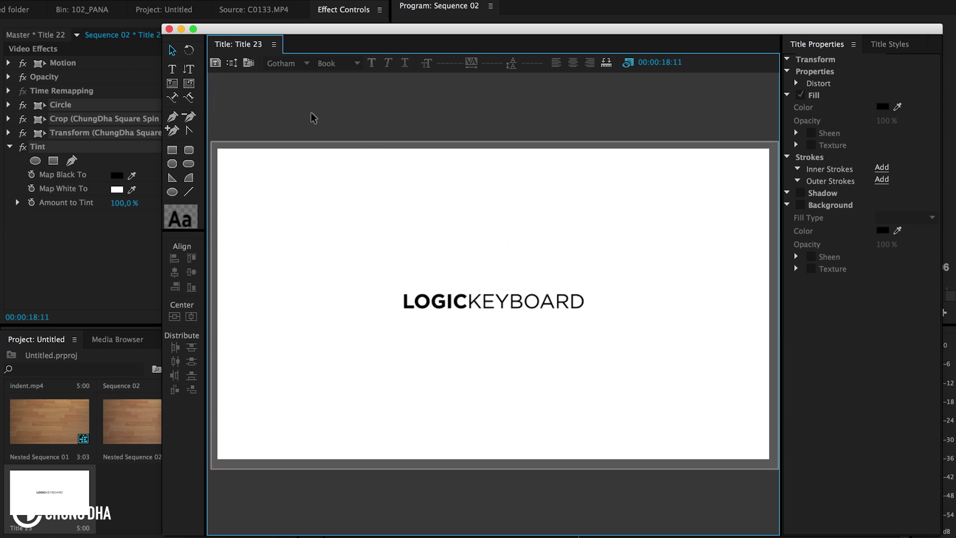
Step: Close the title designer and place Title 23 on V2 above the C0134 footage
left_click(169, 28)
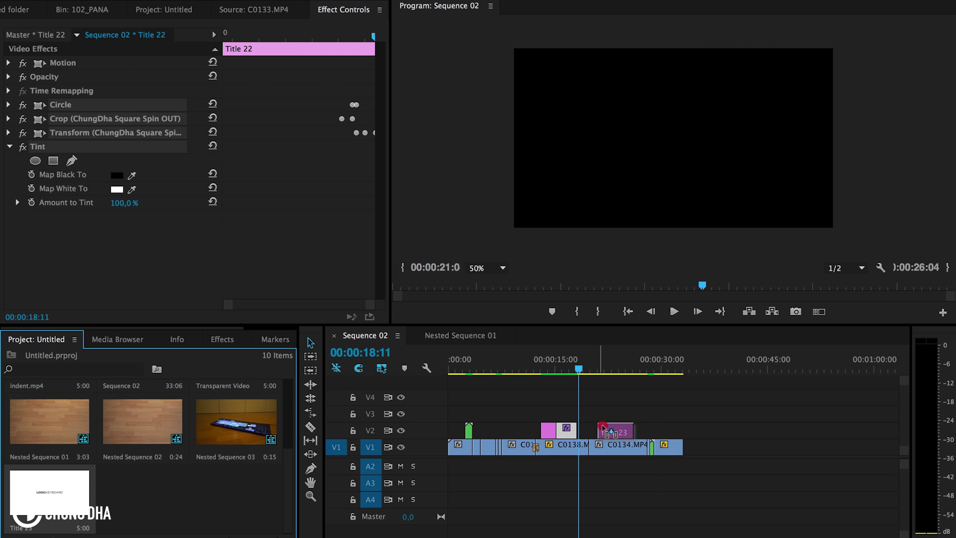
left_click_drag(54, 507, 614, 429)
left_click(599, 371)
left_click_drag(600, 371, 604, 369)
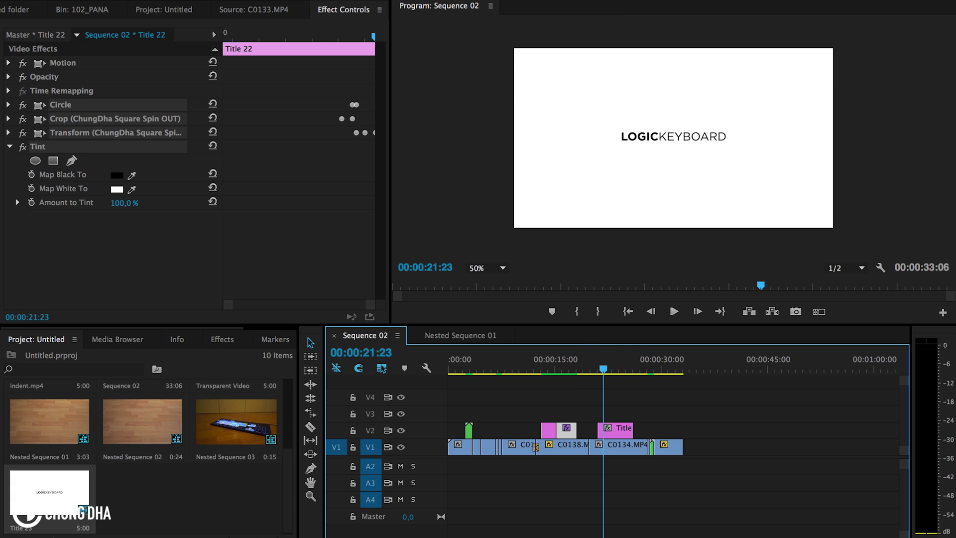
scroll(647, 482, "up", 2)
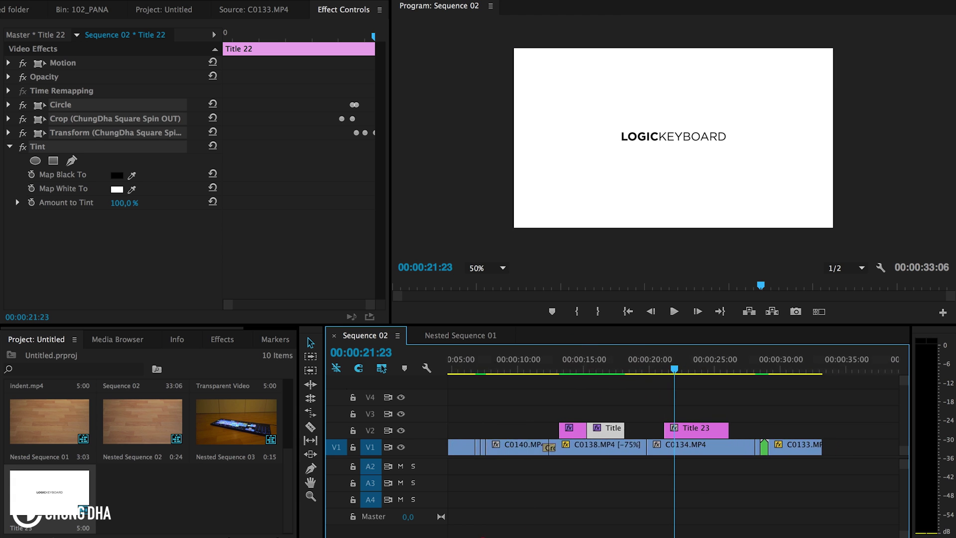
scroll(647, 482, "up", 3)
Step: Split the Title 23 clip at 23:16 into two clips and return the playhead to 20:21
left_click_drag(691, 371, 707, 369)
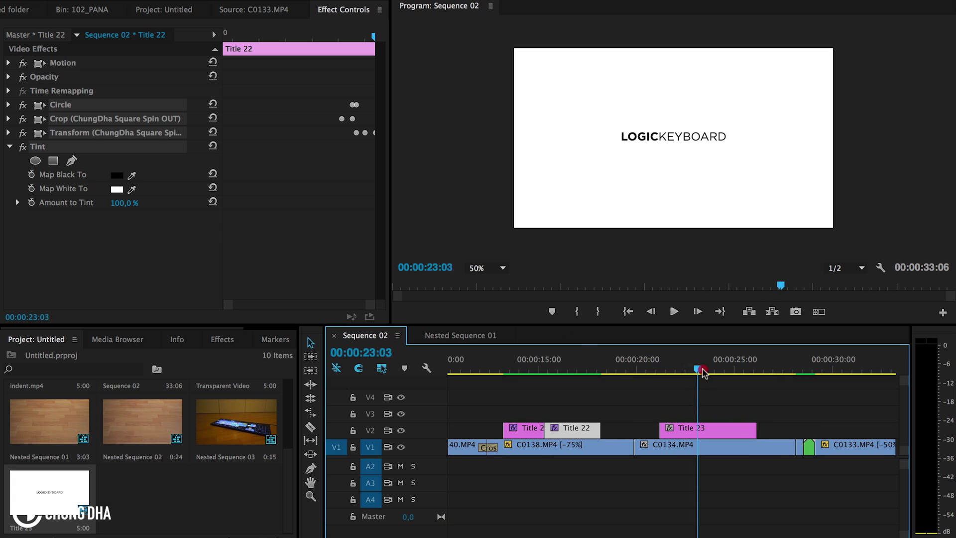
left_click(721, 429)
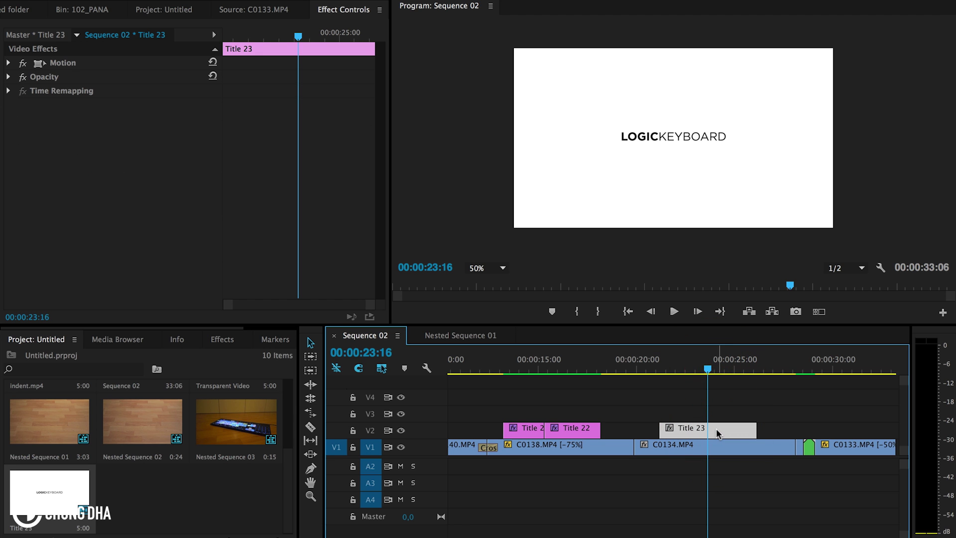
key("super+k")
scroll(638, 400, "down", 3)
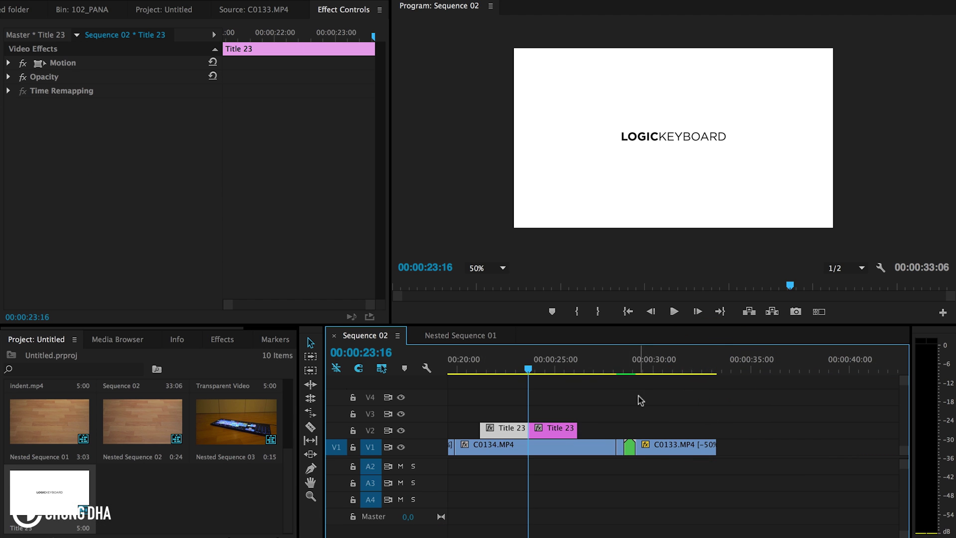
scroll(652, 410, "up", 3)
left_click_drag(665, 366, 653, 367)
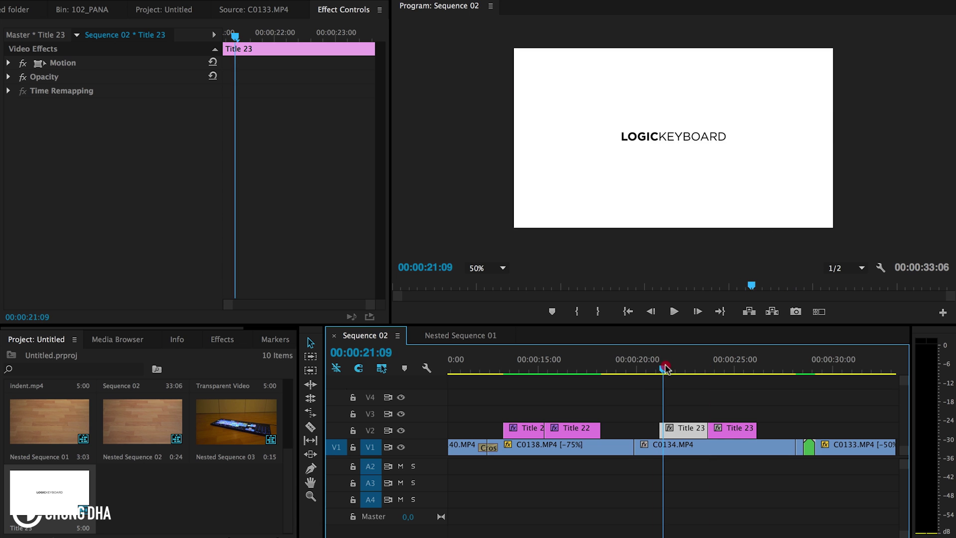
Step: Apply Square Spin IN to the first Title 23 clip and Square Spin OUT to the second, then preview
left_click(222, 339)
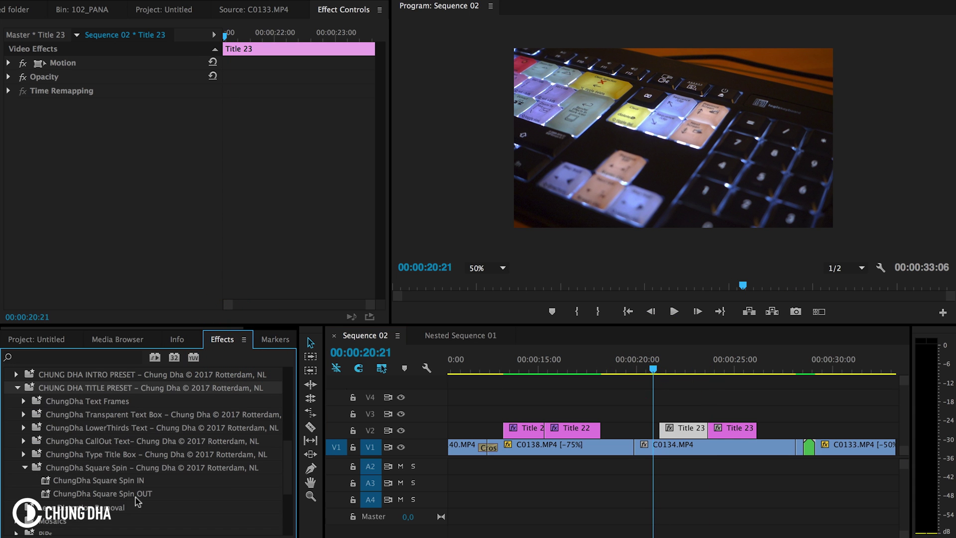
left_click(95, 482)
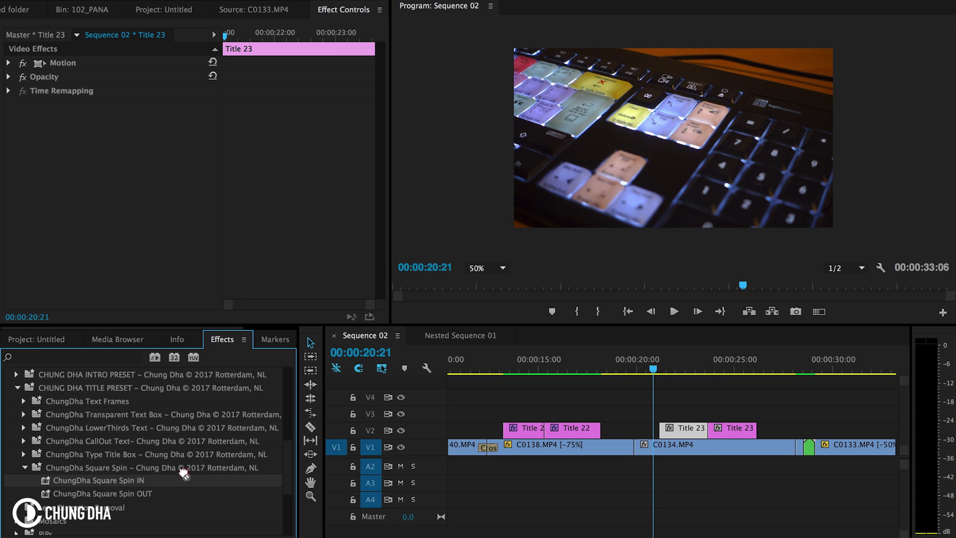
left_click_drag(183, 473, 675, 429)
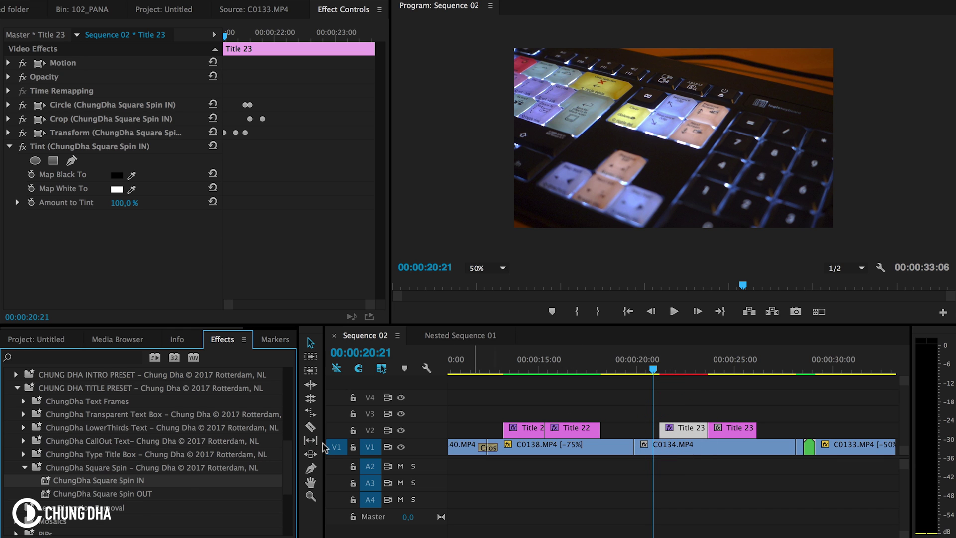
left_click_drag(142, 495, 735, 429)
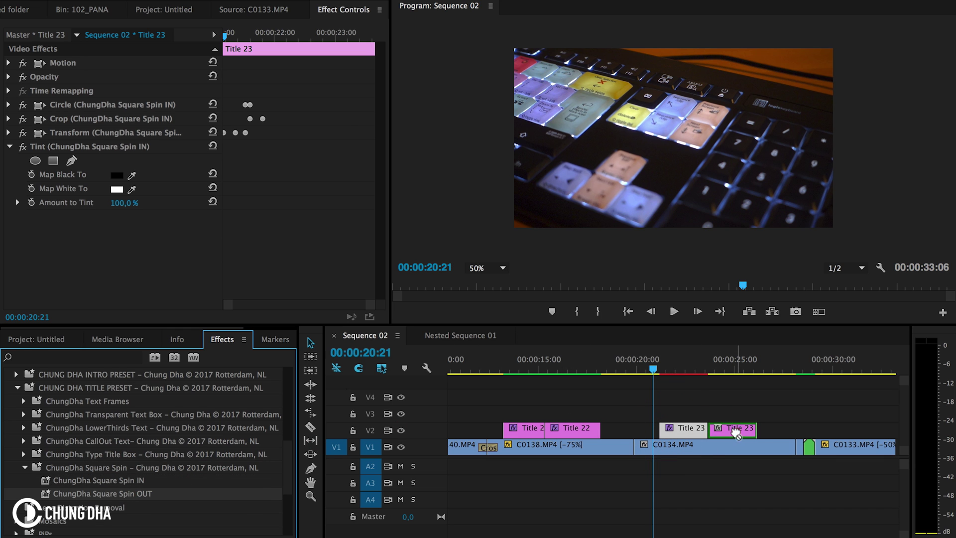
left_click_drag(640, 367, 676, 368)
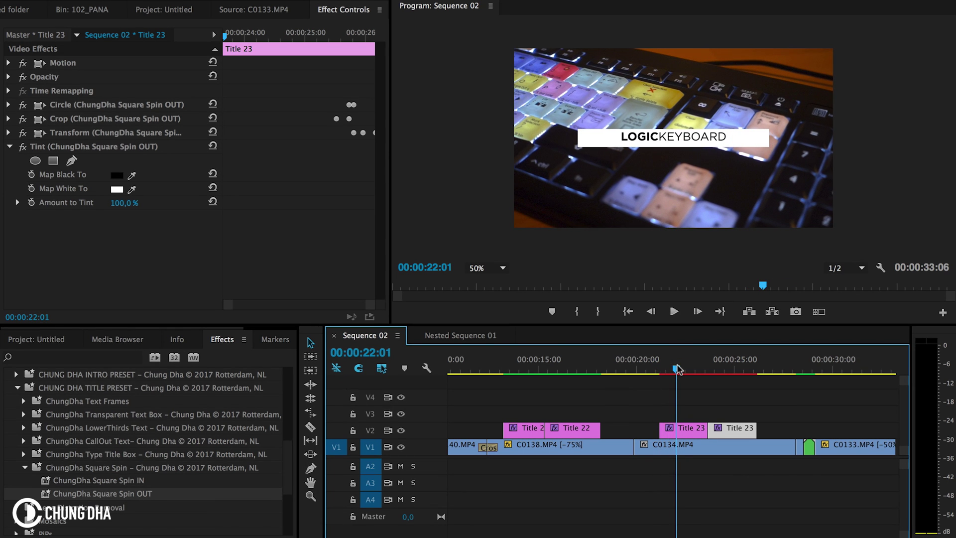
Step: Reopen Title 23 and nudge the LOGICKEYBOARD text a few pixels lower with the arrow keys
left_click(693, 430)
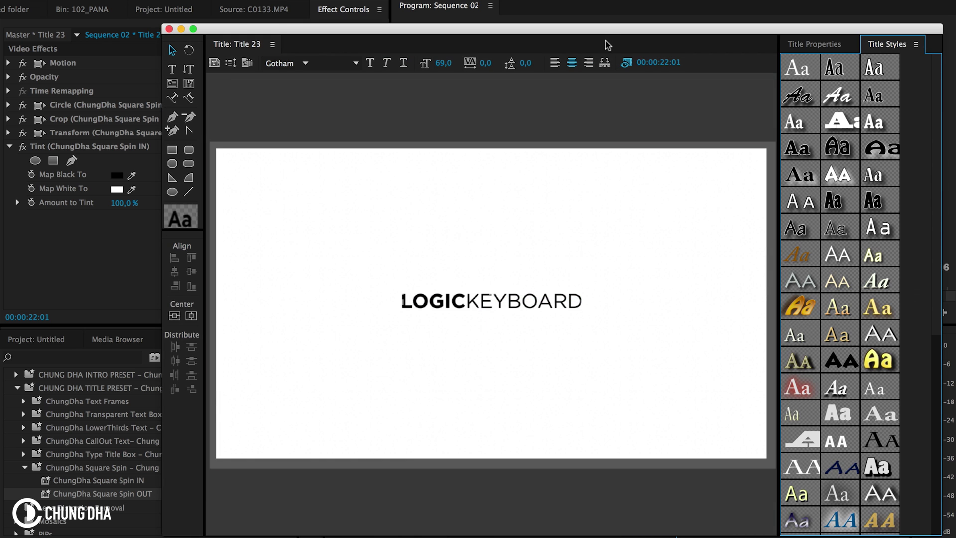
mouse_move(623, 43)
left_mouse_down()
mouse_move(451, 44)
mouse_move(181, 71)
left_mouse_up()
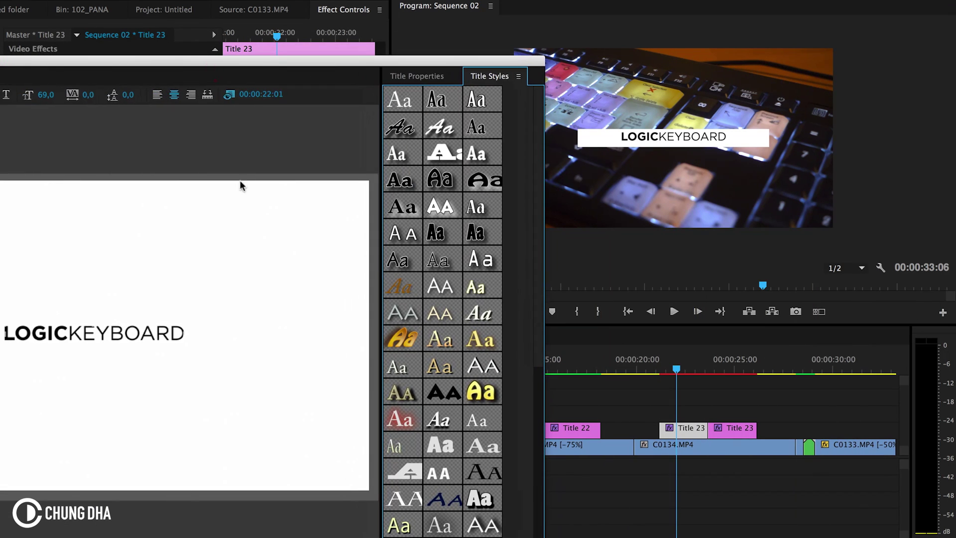
left_click(146, 329)
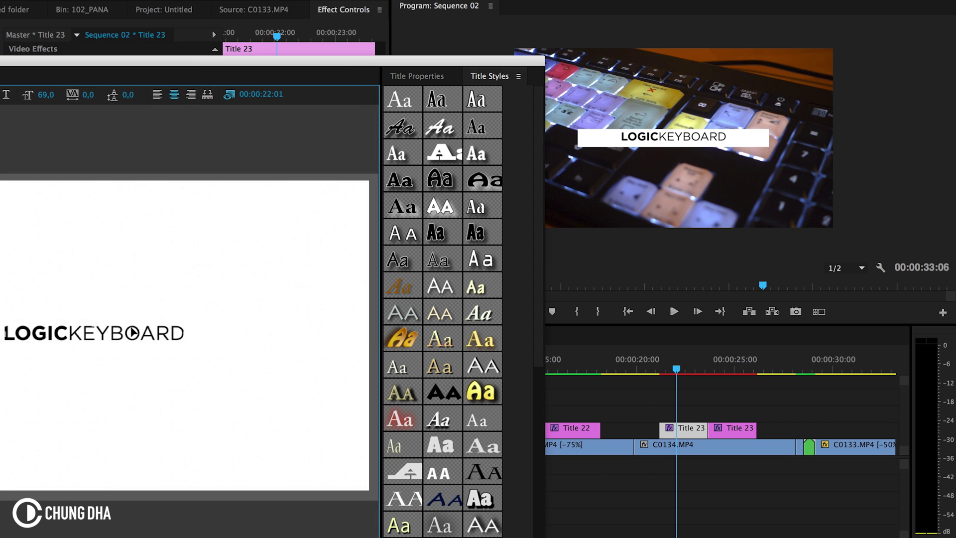
key("Down")
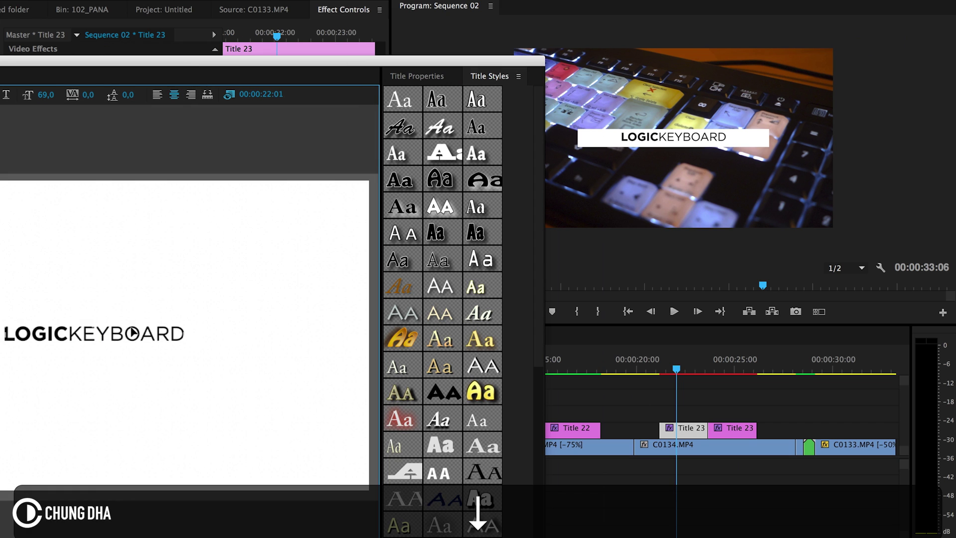
key("Down")
key("Down")
key("Up")
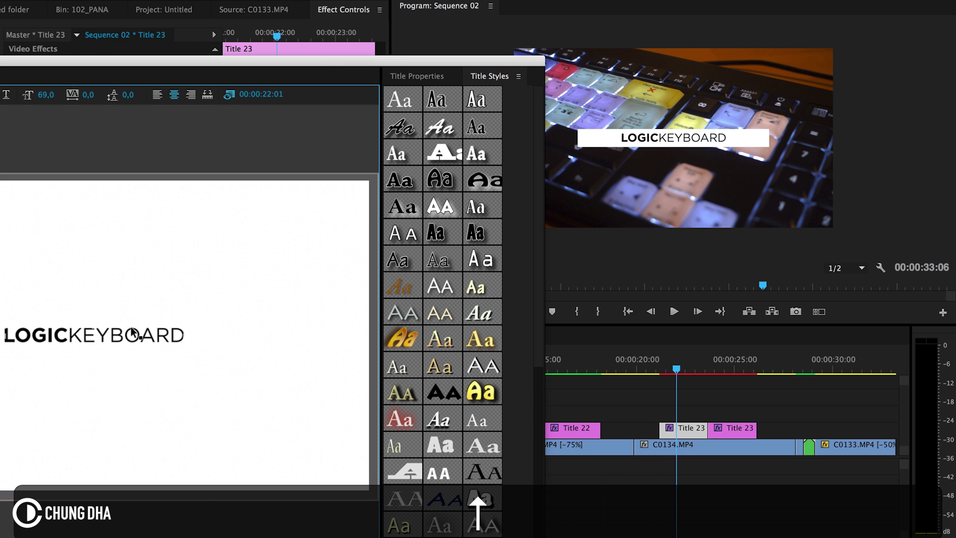
Step: Move the title window back and close the title designer
left_click_drag(243, 63, 681, 147)
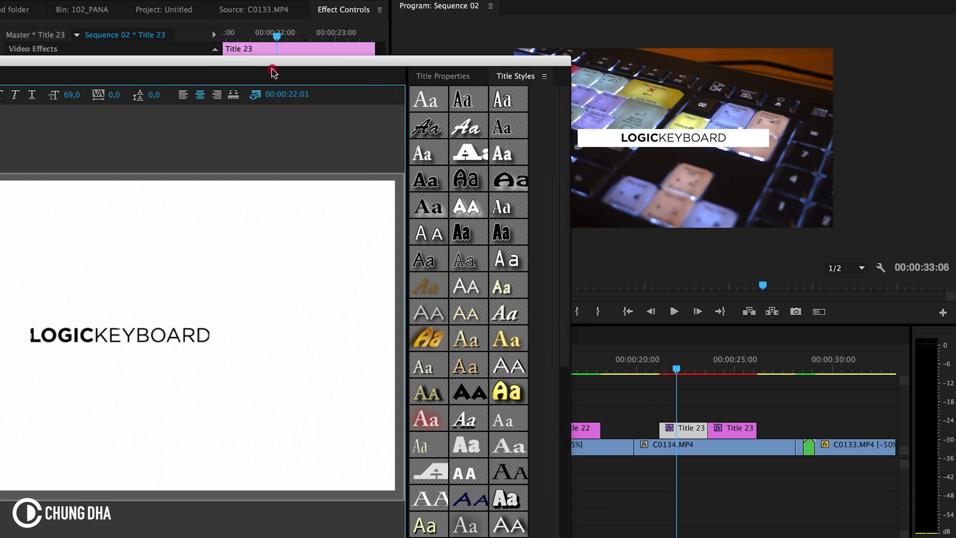
left_click(250, 139)
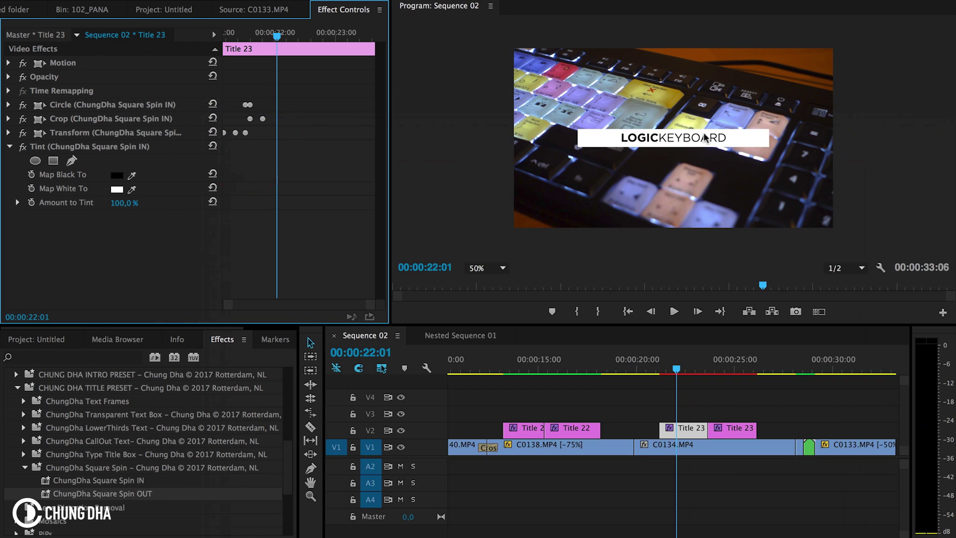
mouse_move(646, 371)
left_mouse_down()
mouse_move(669, 376)
mouse_move(642, 372)
left_mouse_up()
key("space")
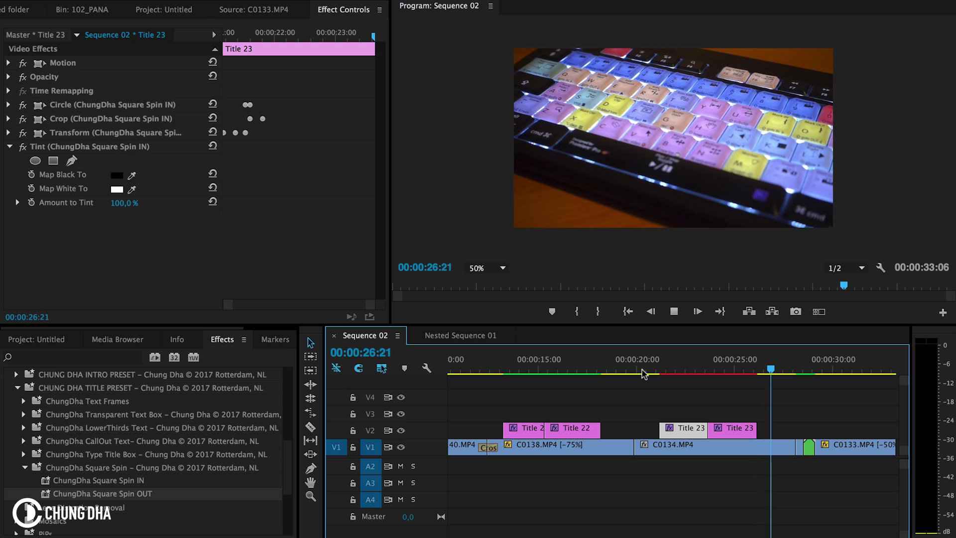
key("space")
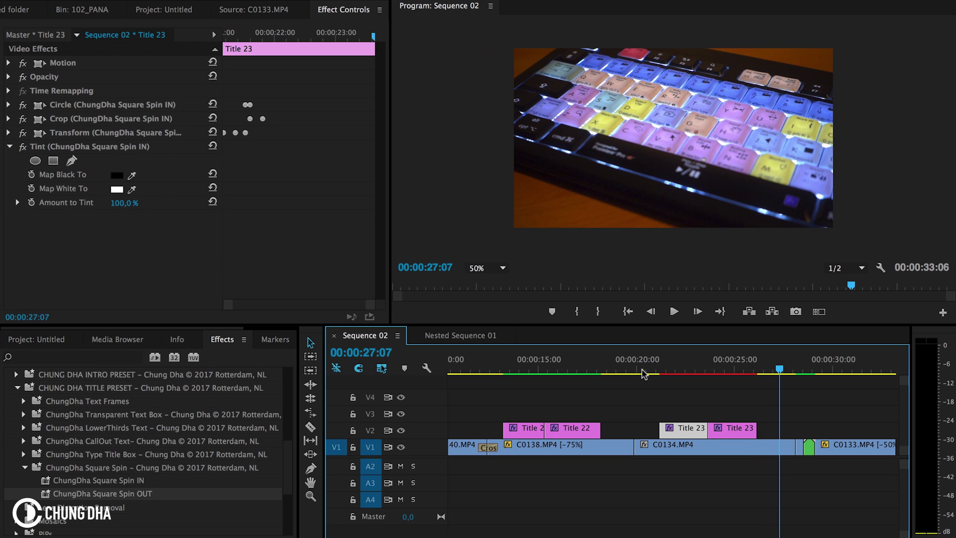